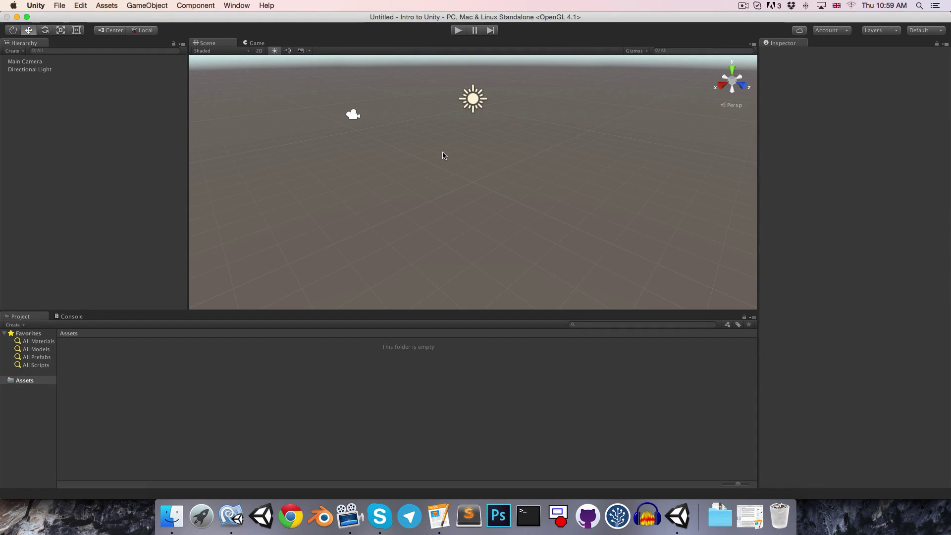
Dock the Game view right of Scene and the Console beside Project, then resize the panels.
drag(257, 44, 665, 234)
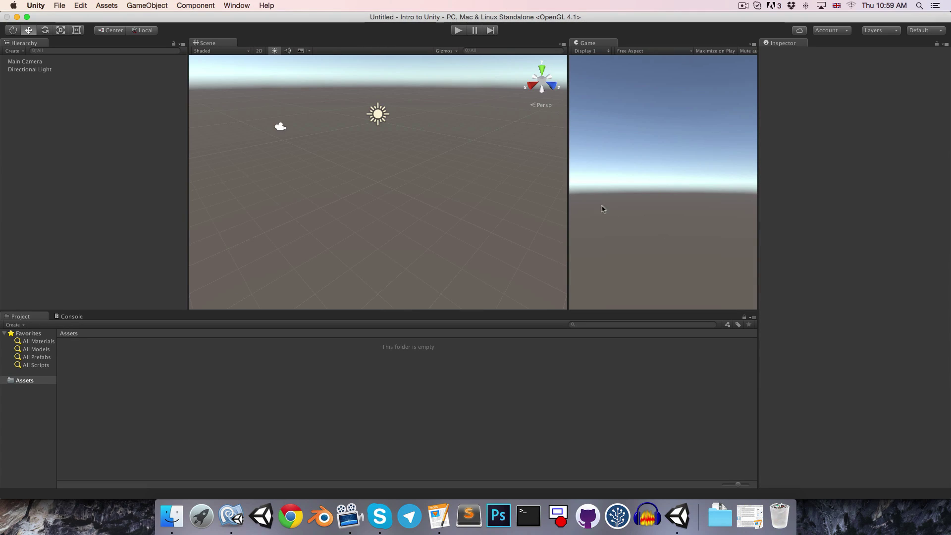
drag(569, 202, 444, 189)
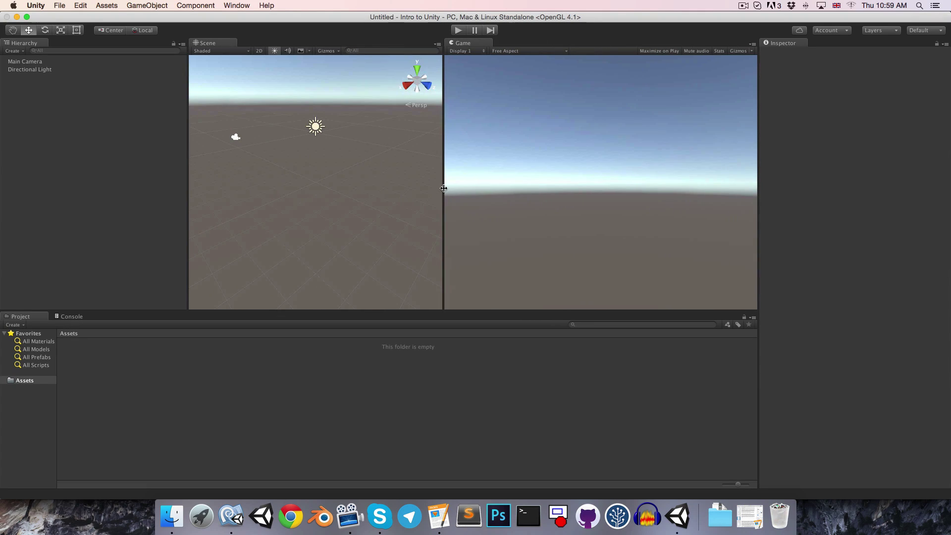
drag(73, 318, 653, 420)
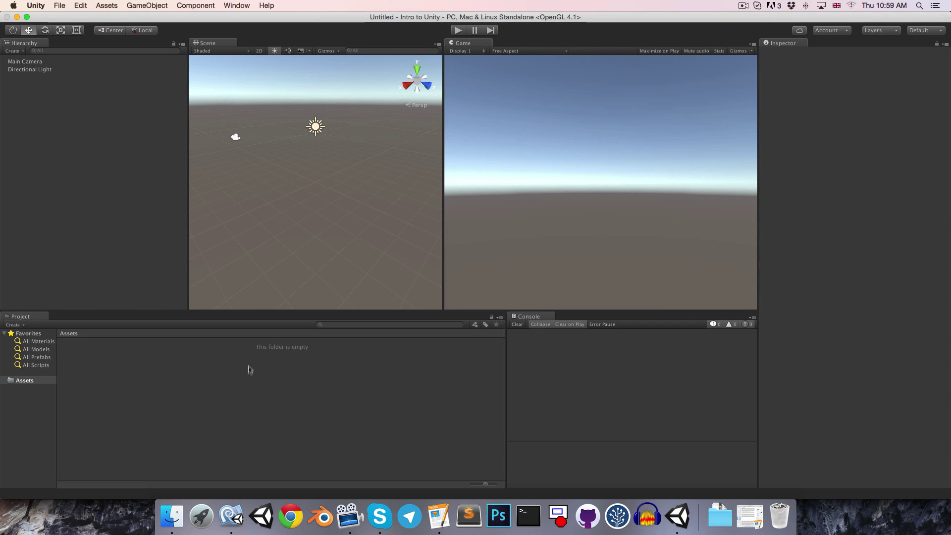
drag(301, 309, 298, 354)
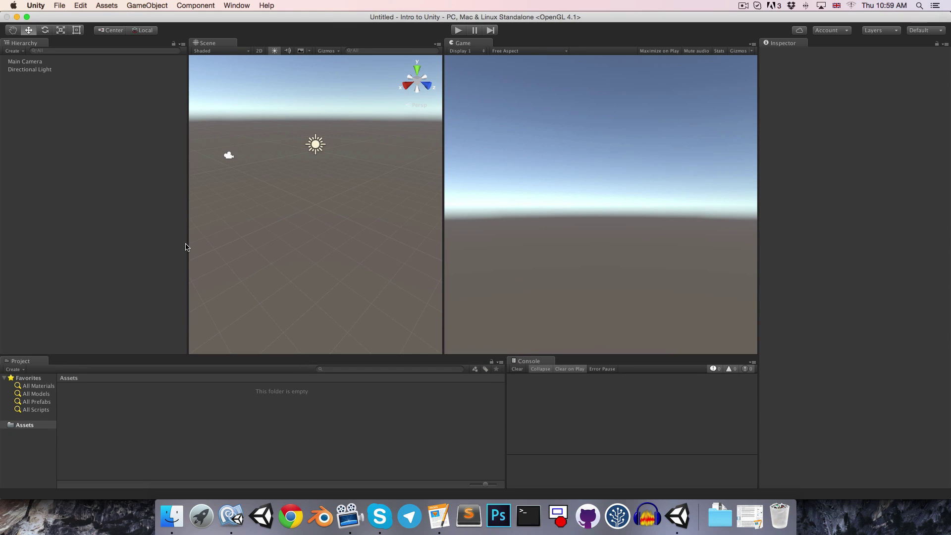
drag(188, 248, 137, 246)
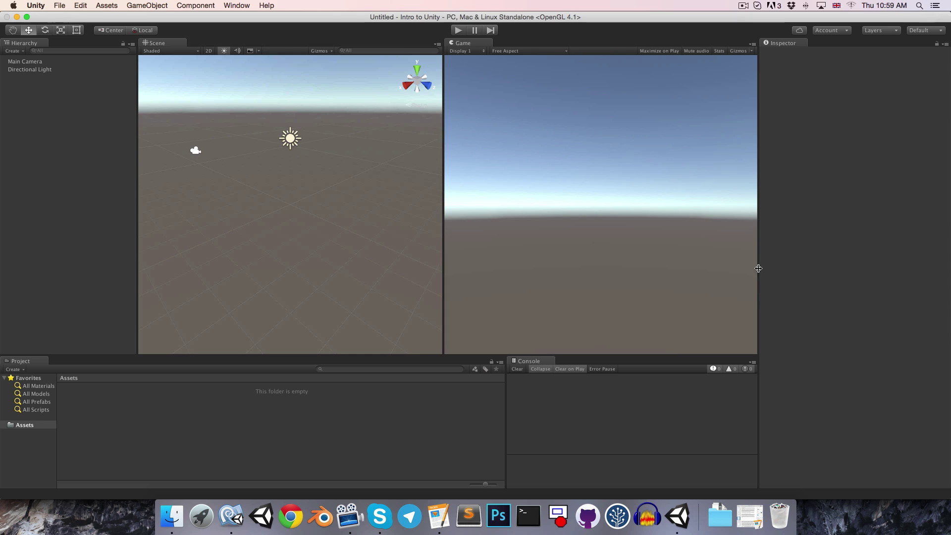
Narrow the Inspector and save the arrangement as the layout 'Custom Layout'.
drag(758, 268, 805, 269)
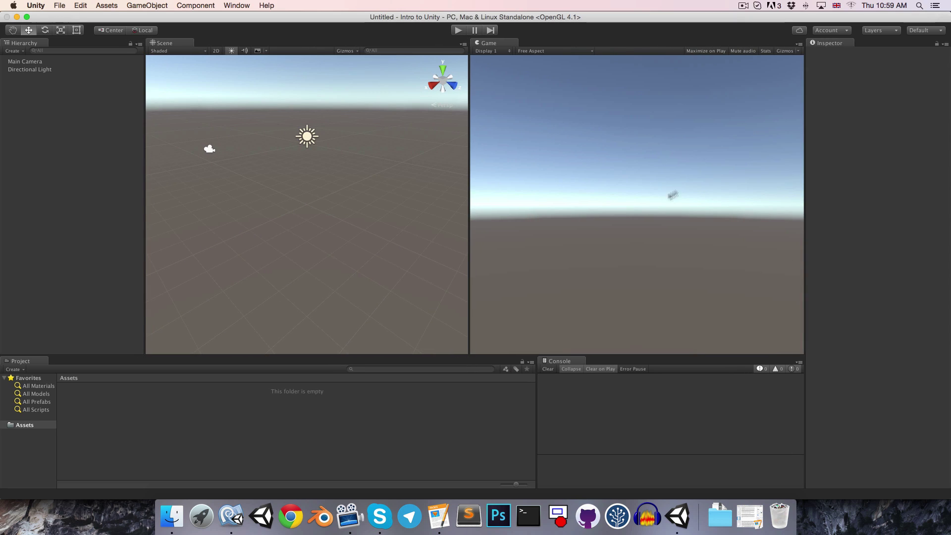
click(924, 33)
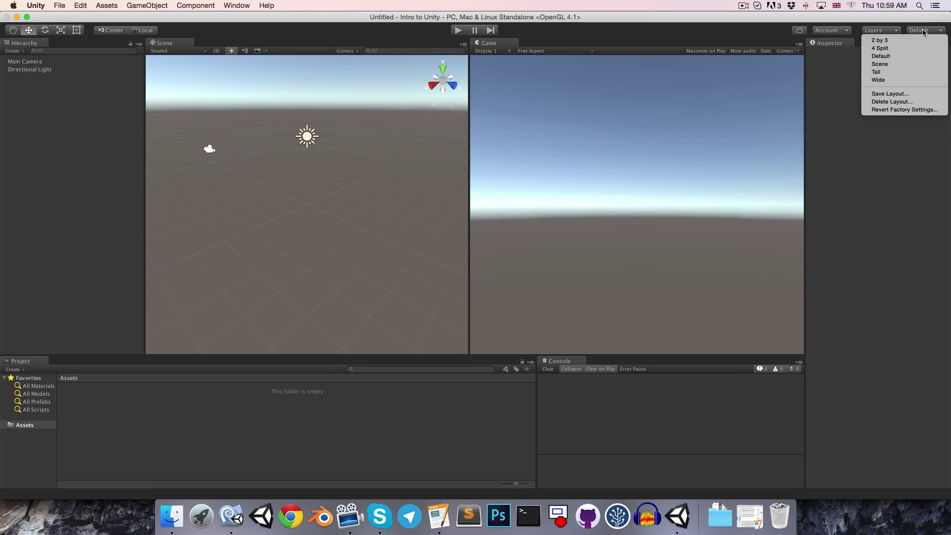
click(898, 94)
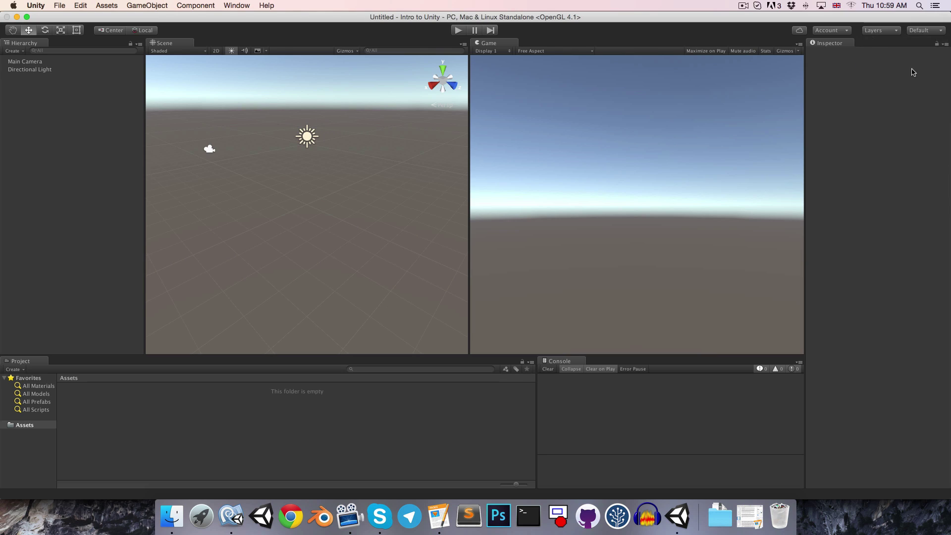
text(Custom Layout)
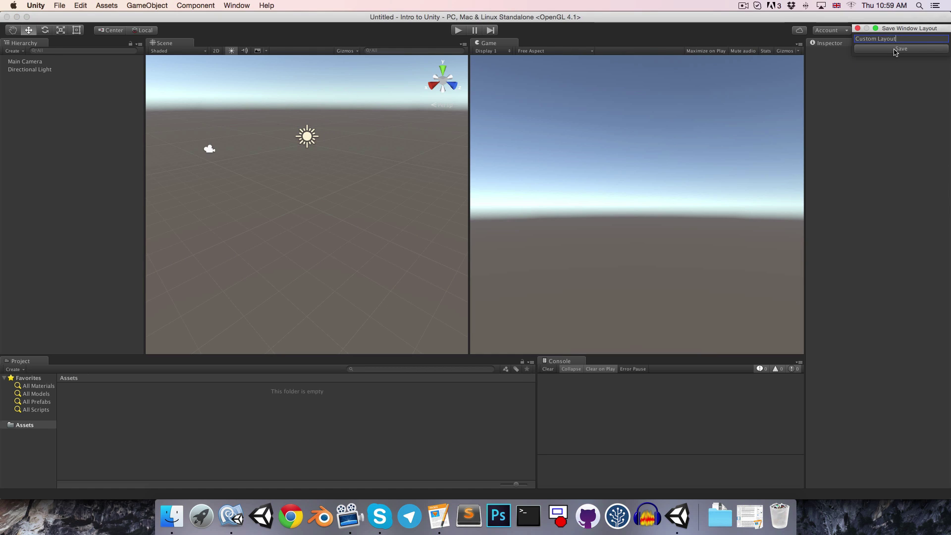
click(896, 52)
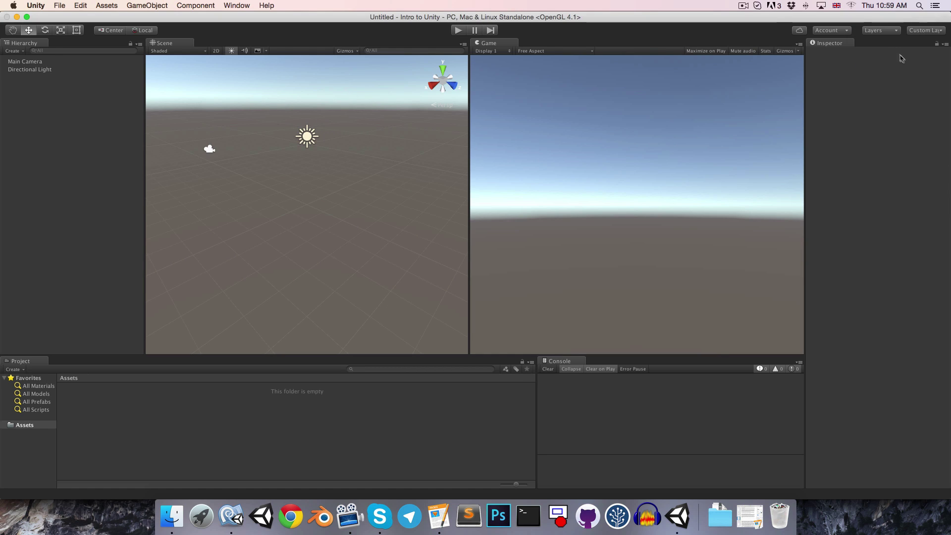
Switch to the Default layout, then restore Custom Layout.
click(925, 31)
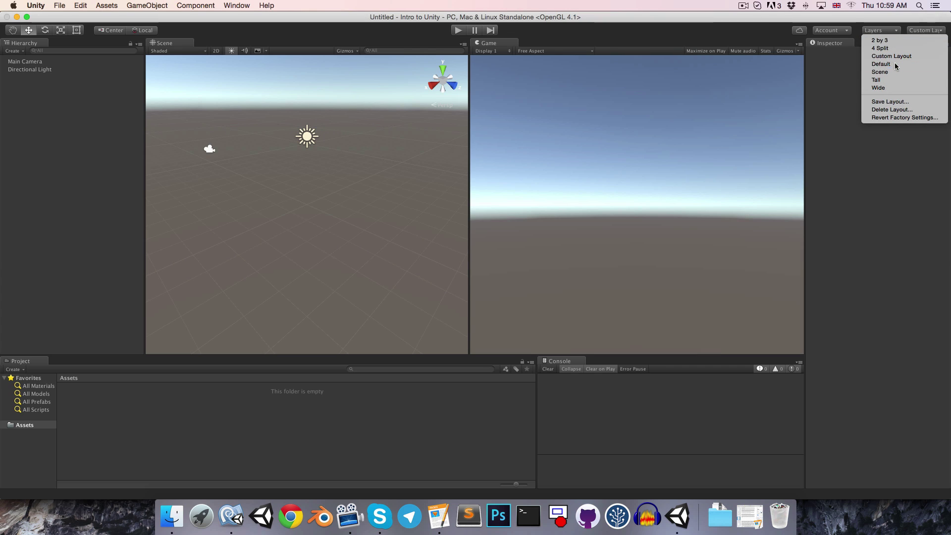
click(898, 64)
click(922, 31)
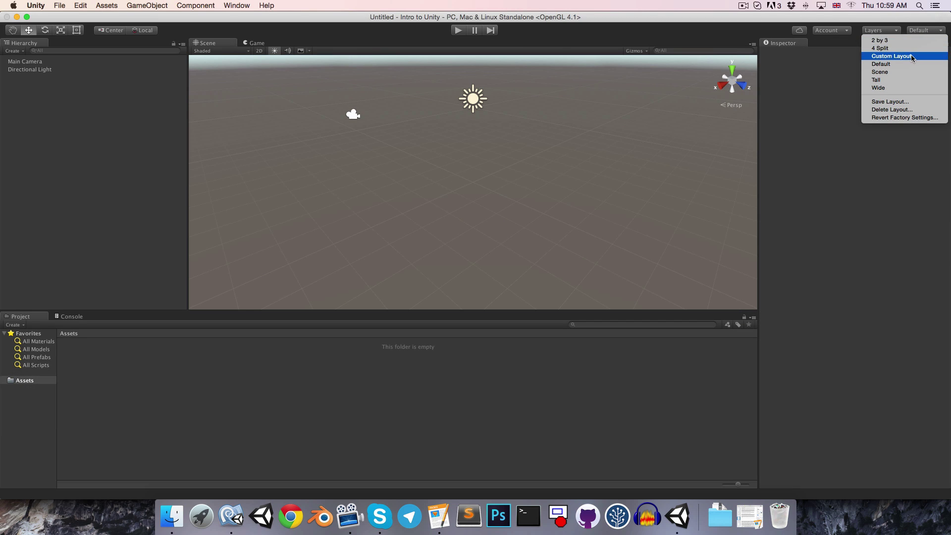
click(892, 55)
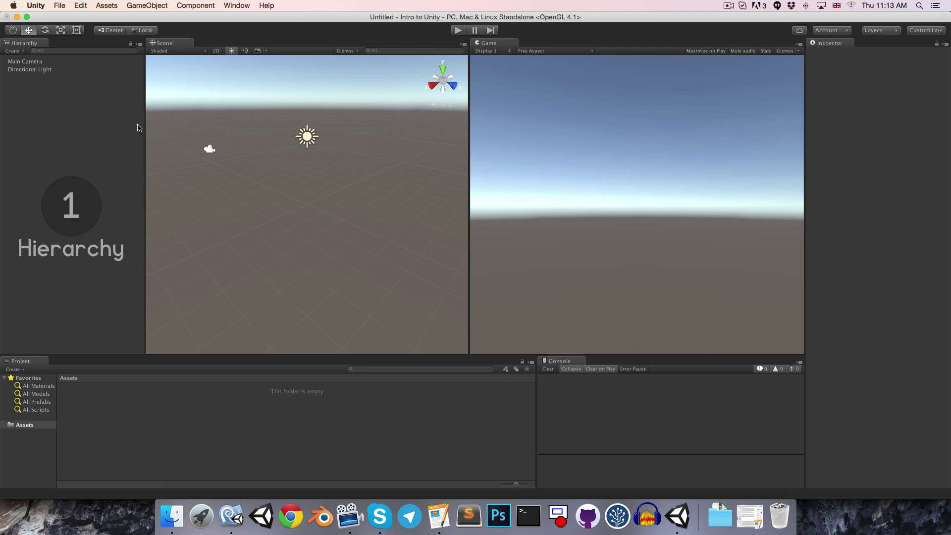
Inspect the Main Camera and Directional Light, then add a cube and nudge it along Z.
click(23, 63)
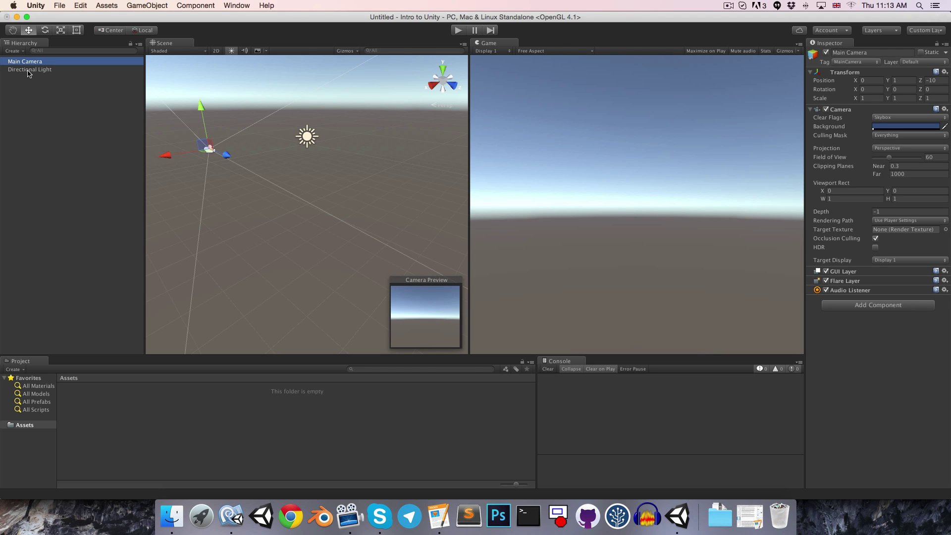
click(26, 70)
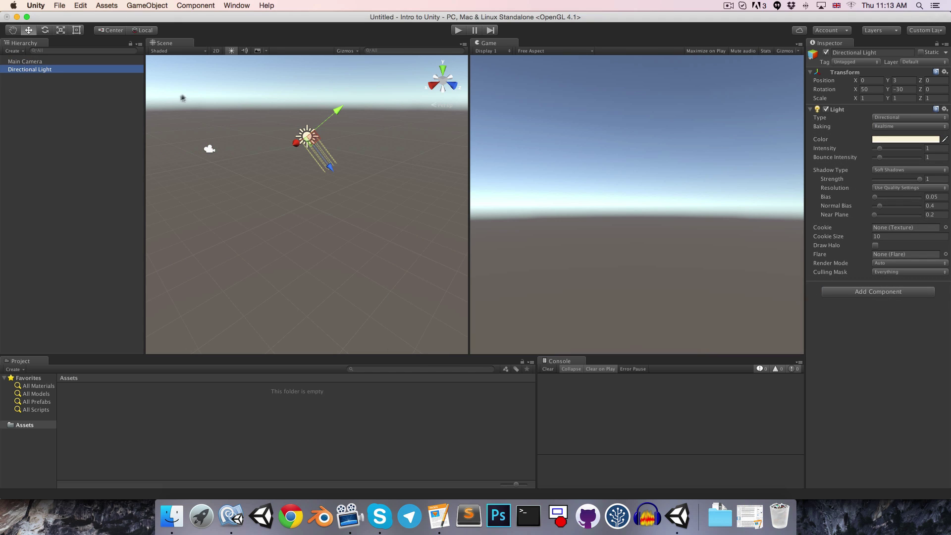
click(148, 6)
mouse_move(149, 36)
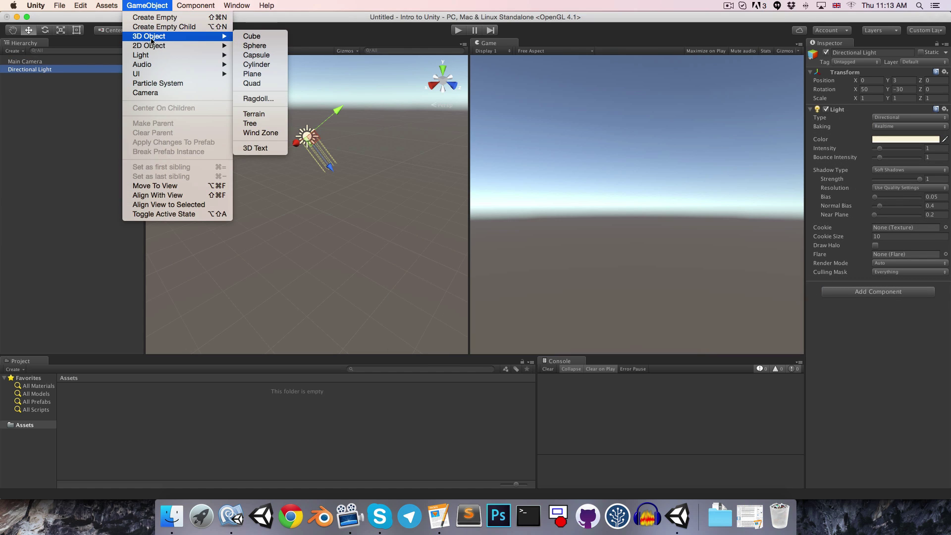
click(251, 36)
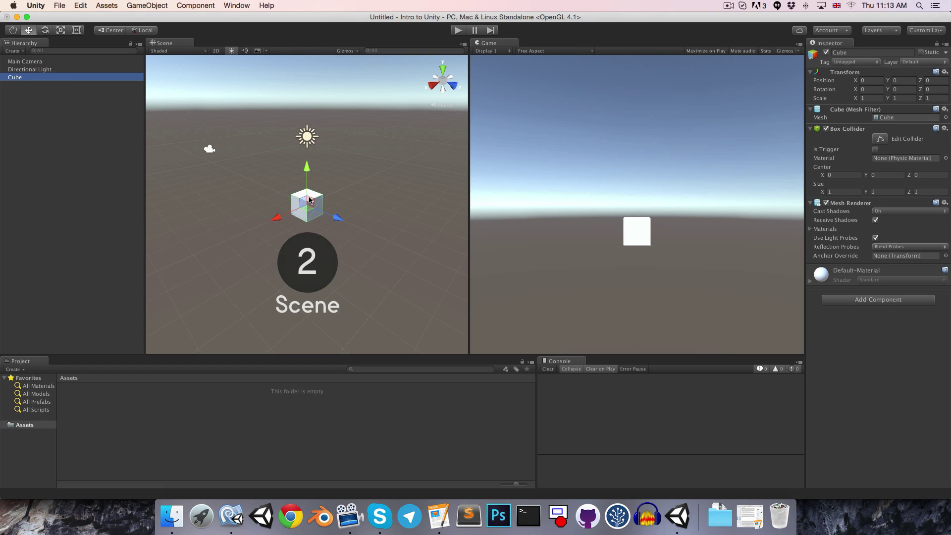
drag(338, 218, 332, 219)
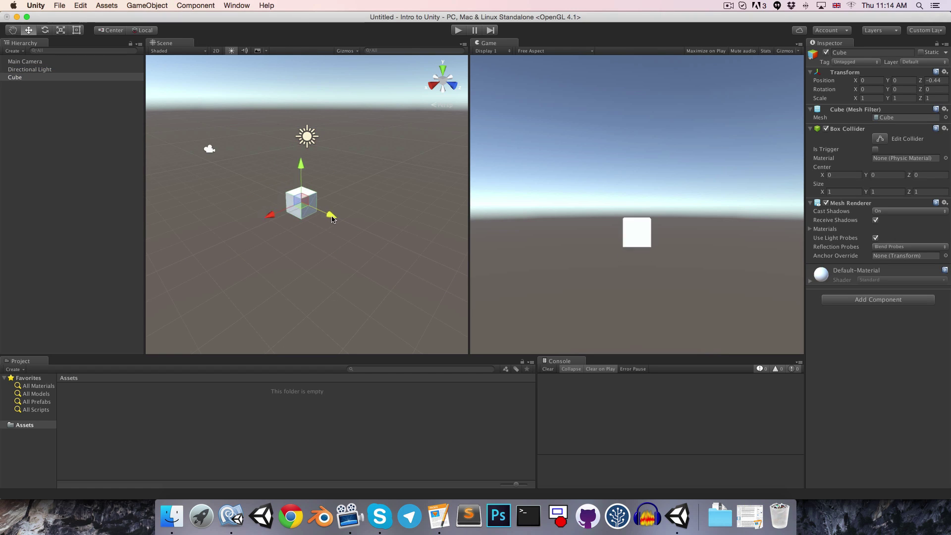
Tilt the cube slightly about X and stretch it along X.
click(46, 31)
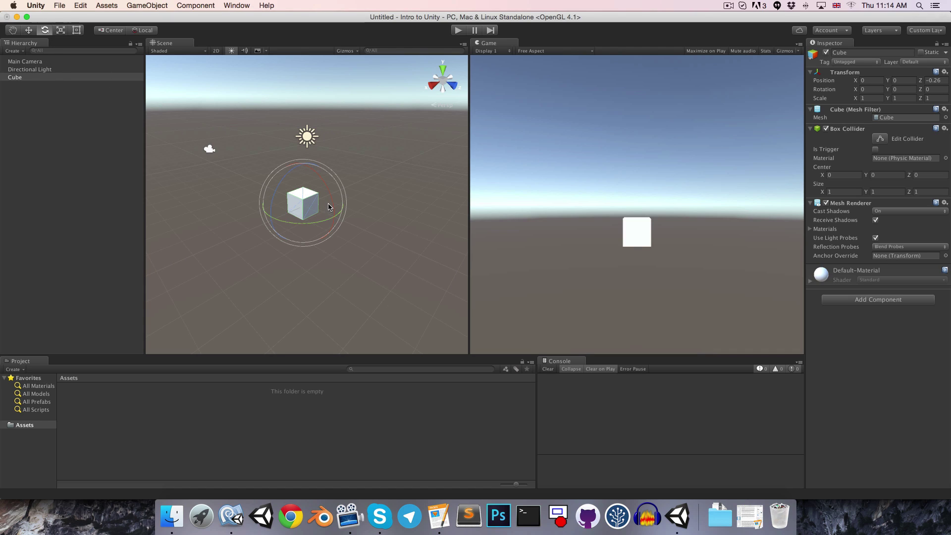
drag(328, 207, 318, 177)
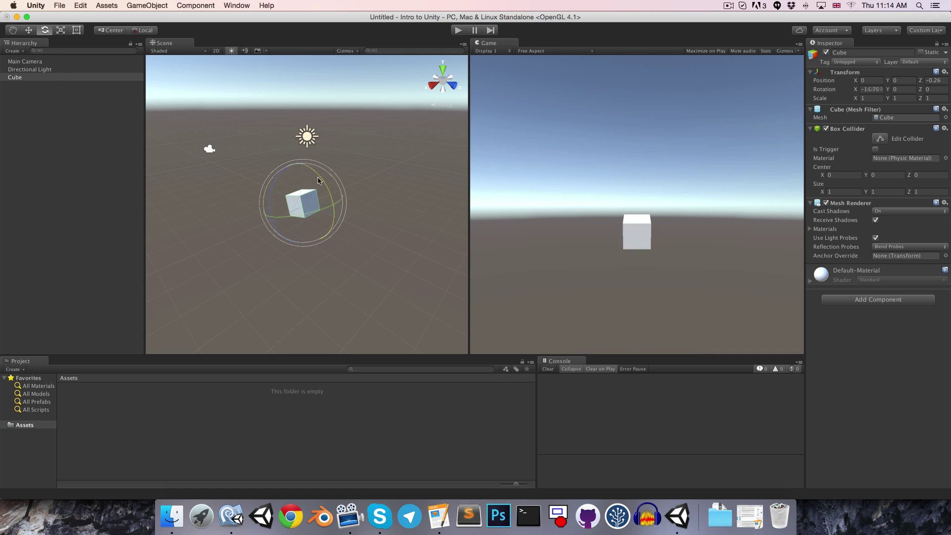
click(60, 30)
drag(262, 218, 240, 228)
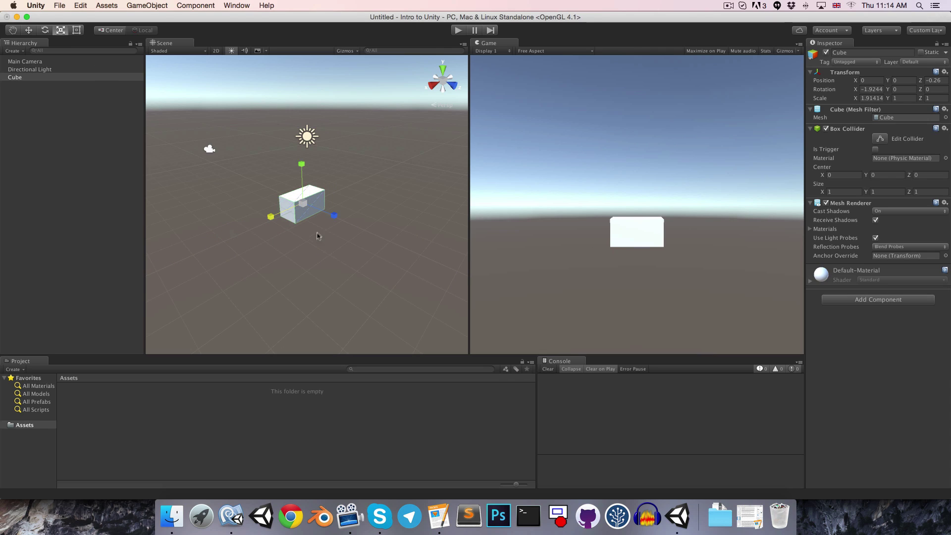
Shift the cube further along Z and stretch it into a long bar about 5 wide.
key(w)
drag(334, 216, 323, 208)
key(e)
key(r)
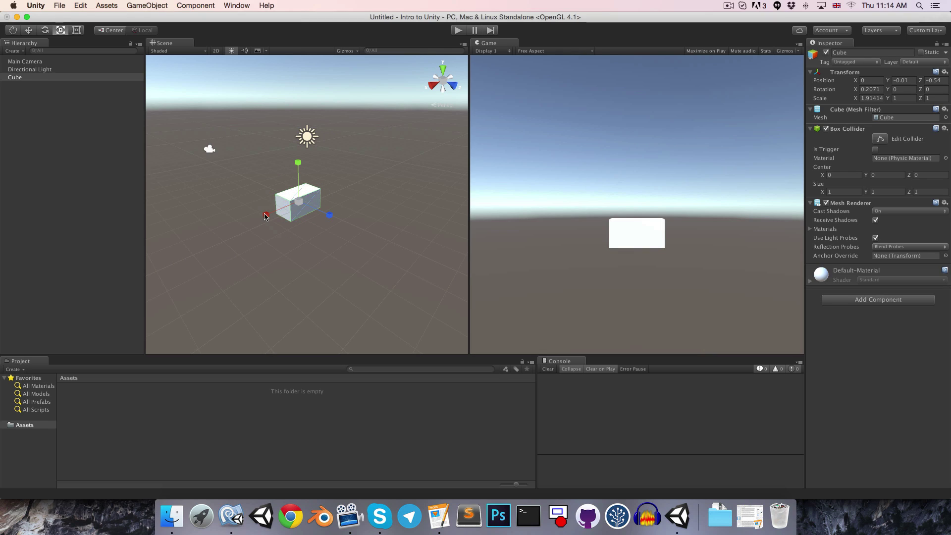
drag(265, 216, 213, 228)
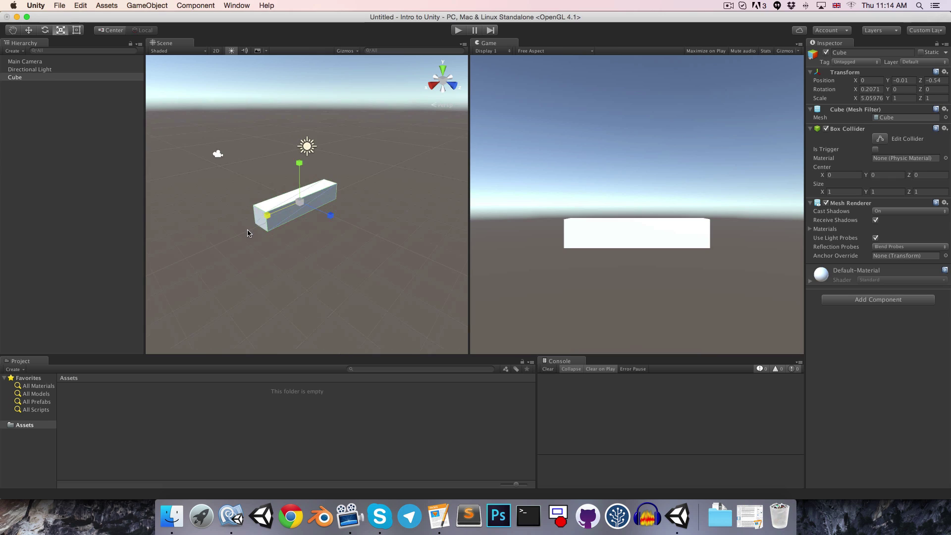
scroll(248, 230, up, 2)
scroll(247, 230, up, 2)
scroll(246, 229, up, 2)
scroll(247, 230, up, 2)
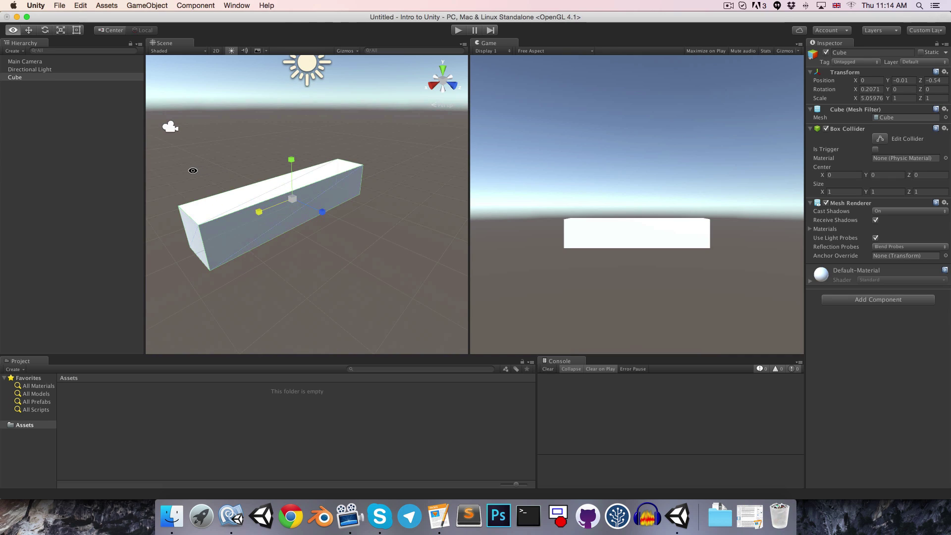
mouse_move(197, 174)
alt+mouse_down()
mouse_move(296, 174)
mouse_move(350, 153)
alt+mouse_up()
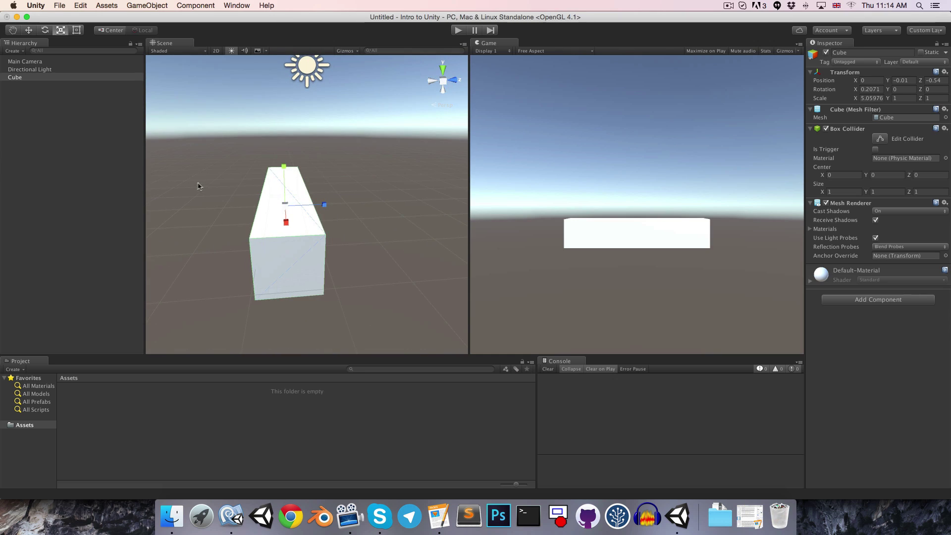
mouse_move(193, 190)
middle_down()
mouse_move(145, 186)
mouse_move(247, 195)
middle_up()
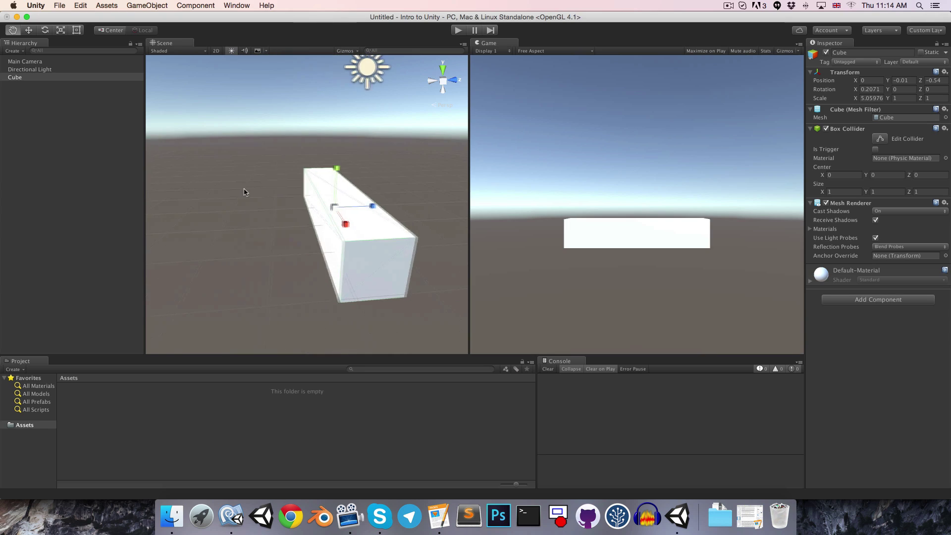
click(440, 86)
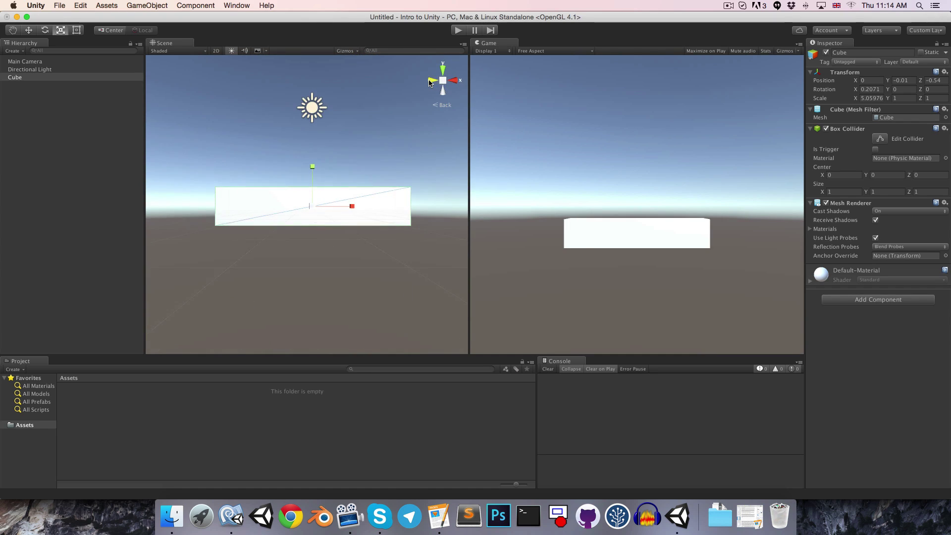
click(429, 82)
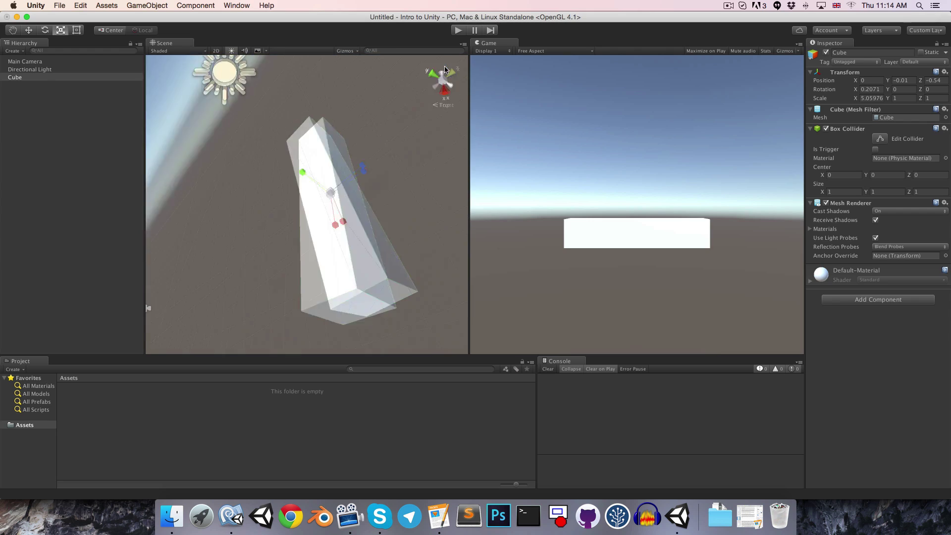
drag(444, 80, 455, 113)
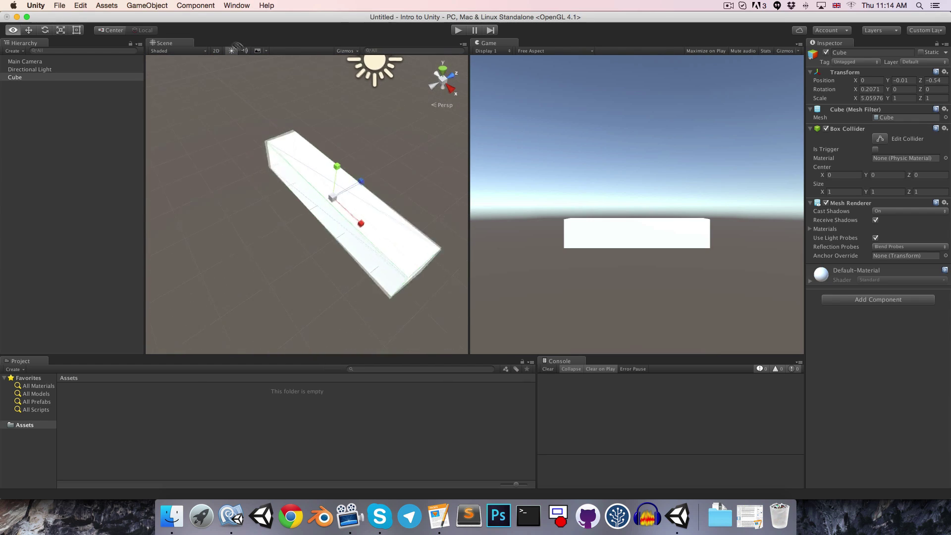
click(443, 82)
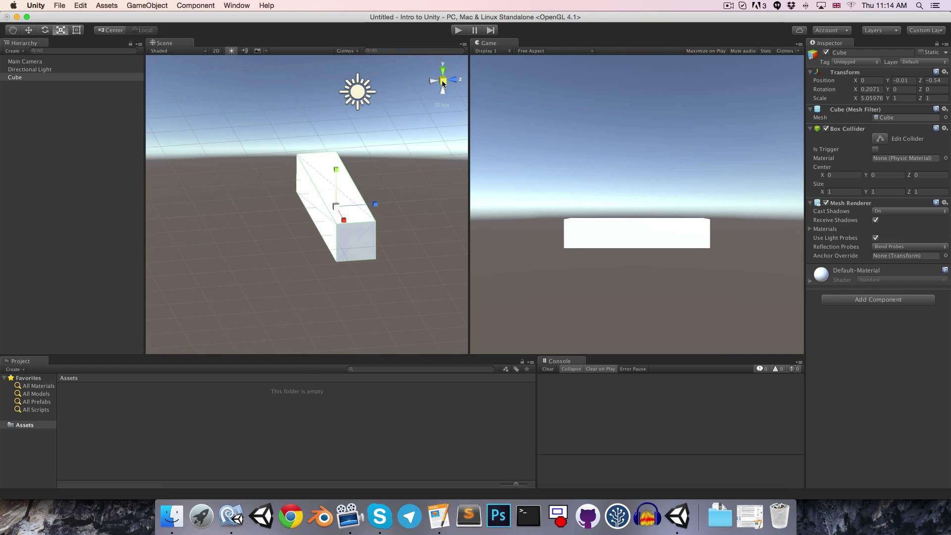
click(443, 83)
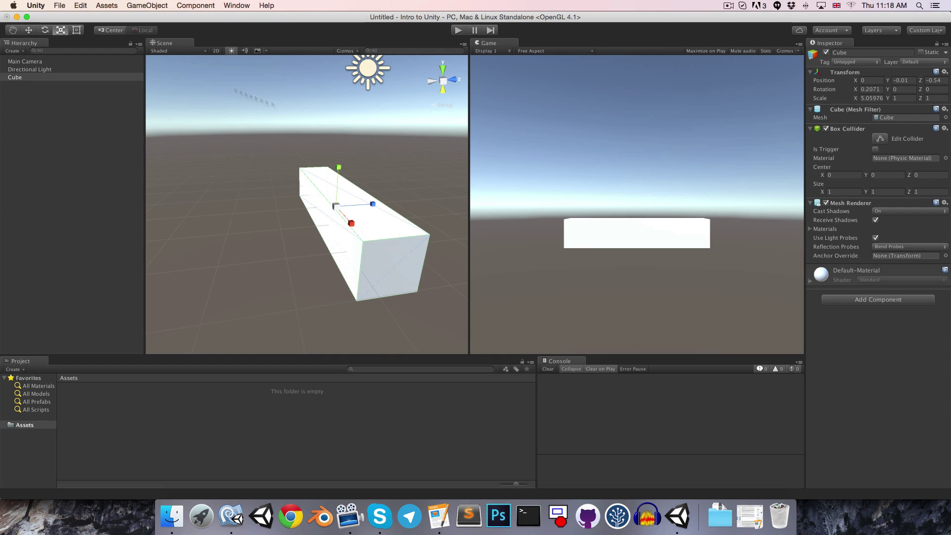
Nudge the Main Camera forward toward the cube, then briefly play and stop the game.
double_click(51, 61)
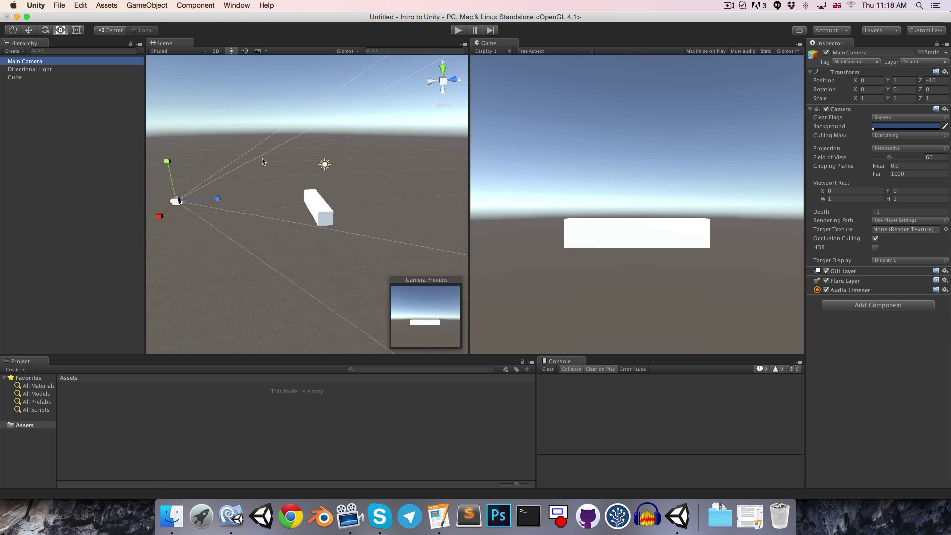
key(w)
drag(256, 201, 261, 200)
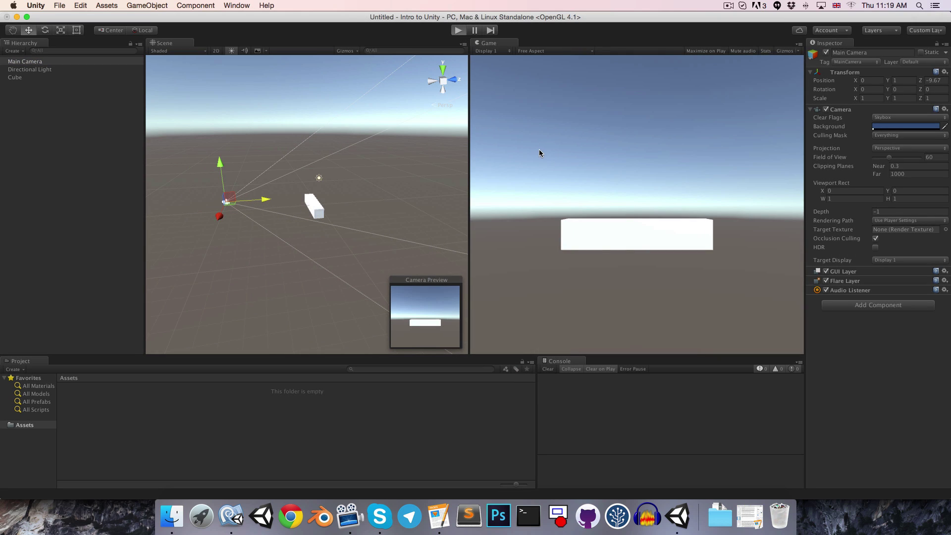
key(super+p)
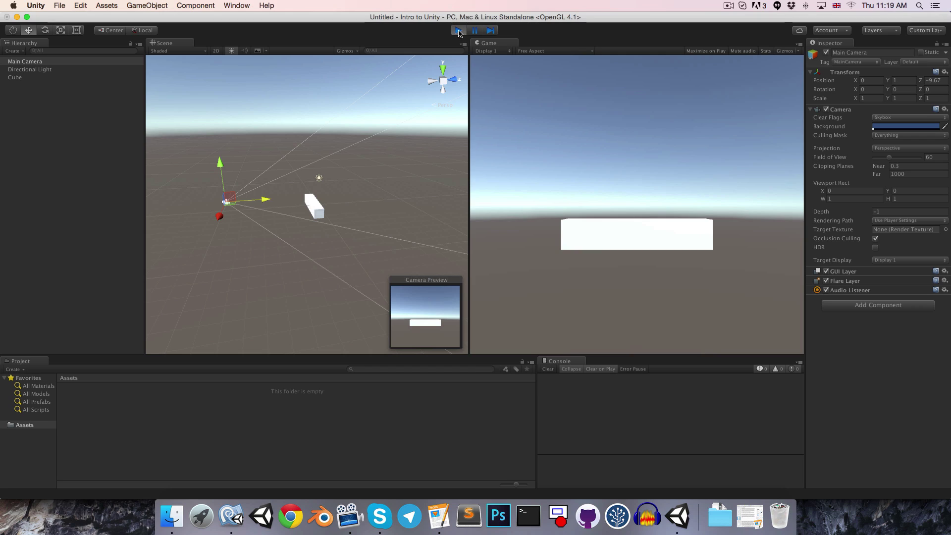
click(457, 31)
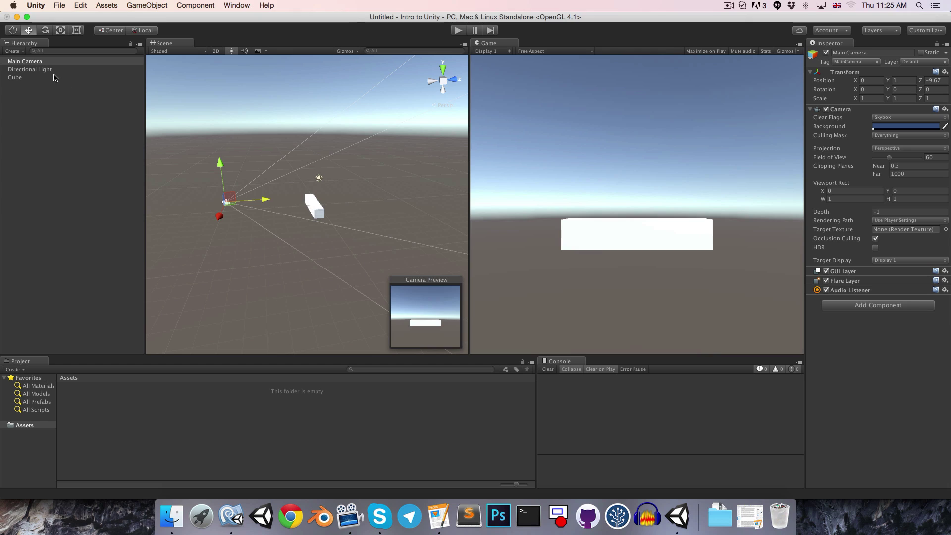
Remove the Box Collider and Mesh Renderer from the Cube.
double_click(53, 77)
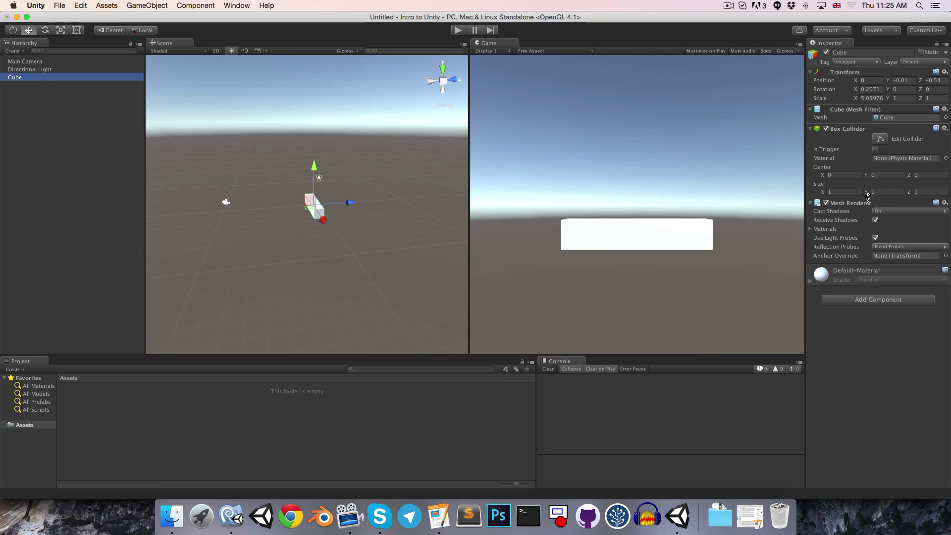
right_click(844, 131)
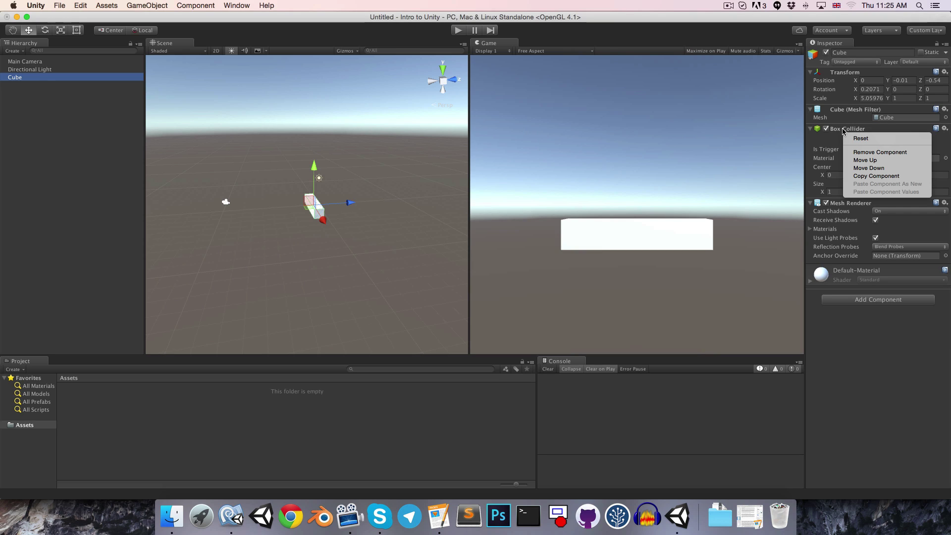
click(871, 153)
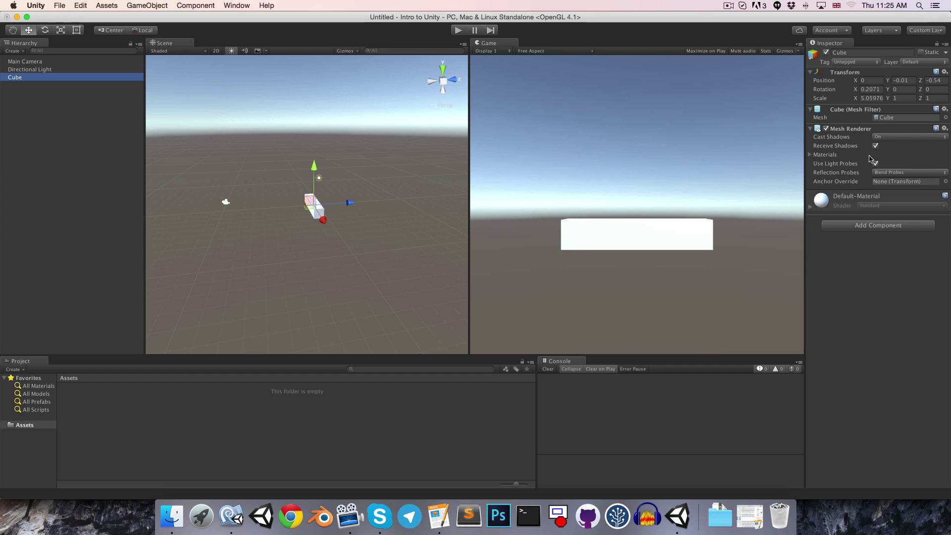
right_click(844, 131)
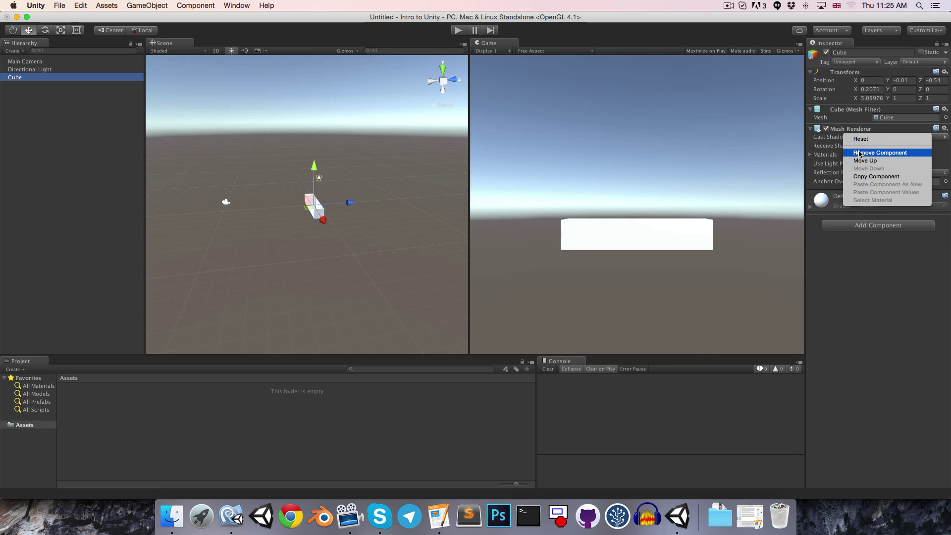
click(860, 154)
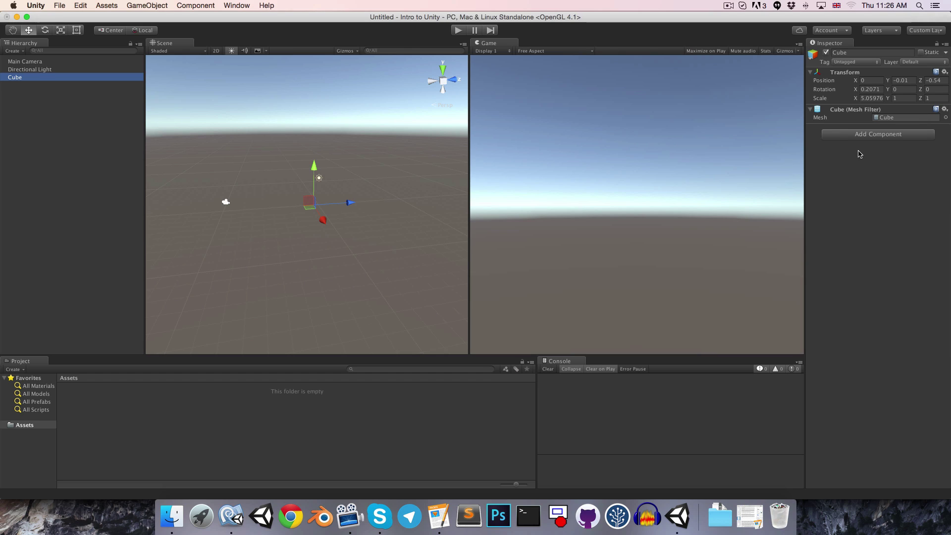
Set the Cube's Transform Position X to 3.4.
click(865, 81)
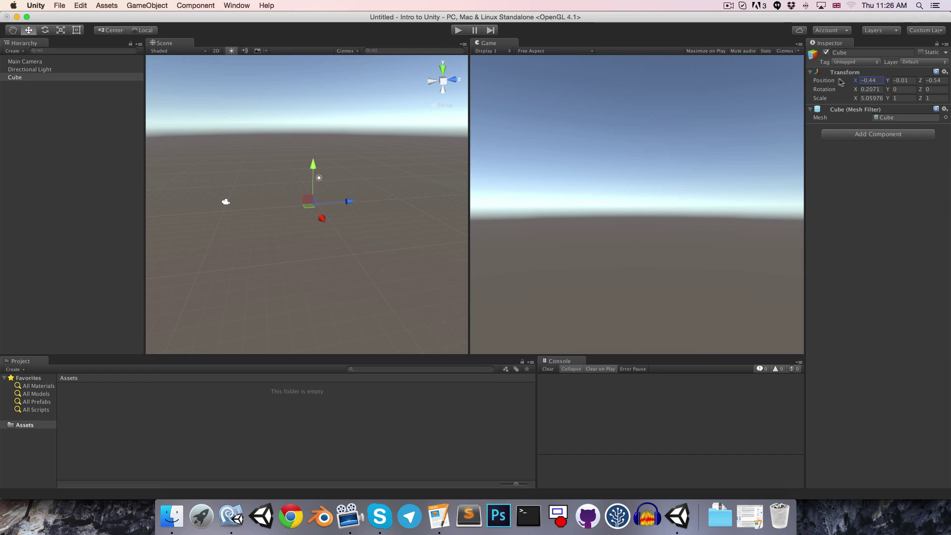
text(3.4)
click(895, 98)
drag(856, 90, 847, 89)
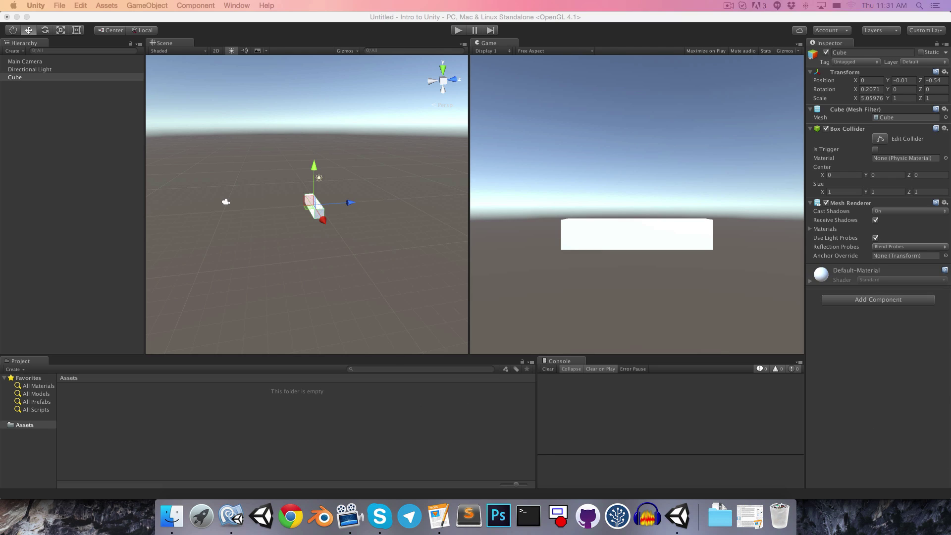
Import Flash.cs into Assets and drop it onto the cube to attach it.
drag(816, 424, 367, 420)
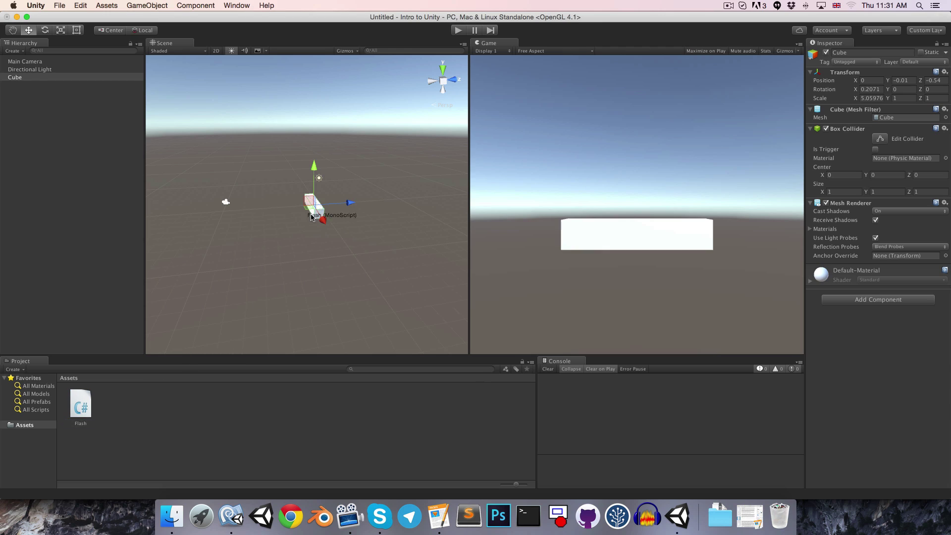
drag(149, 389, 314, 216)
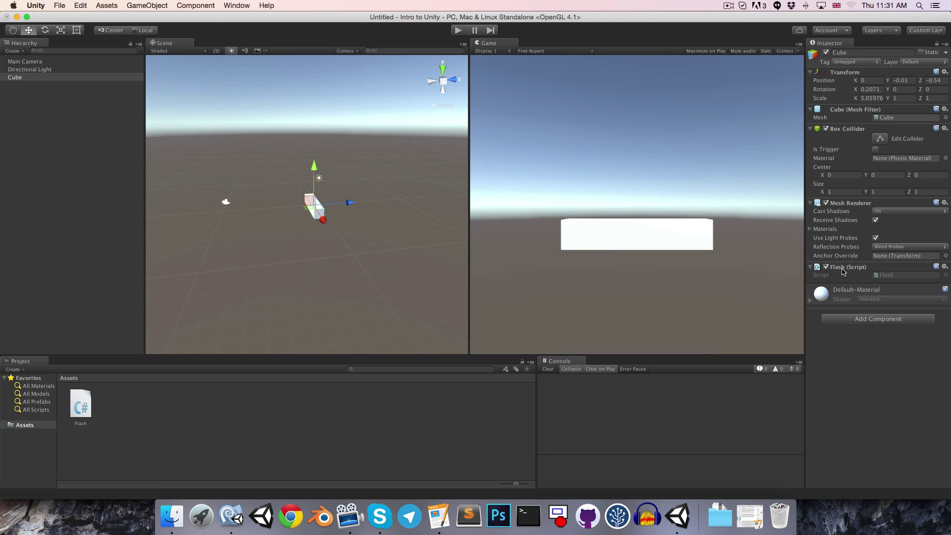
click(458, 30)
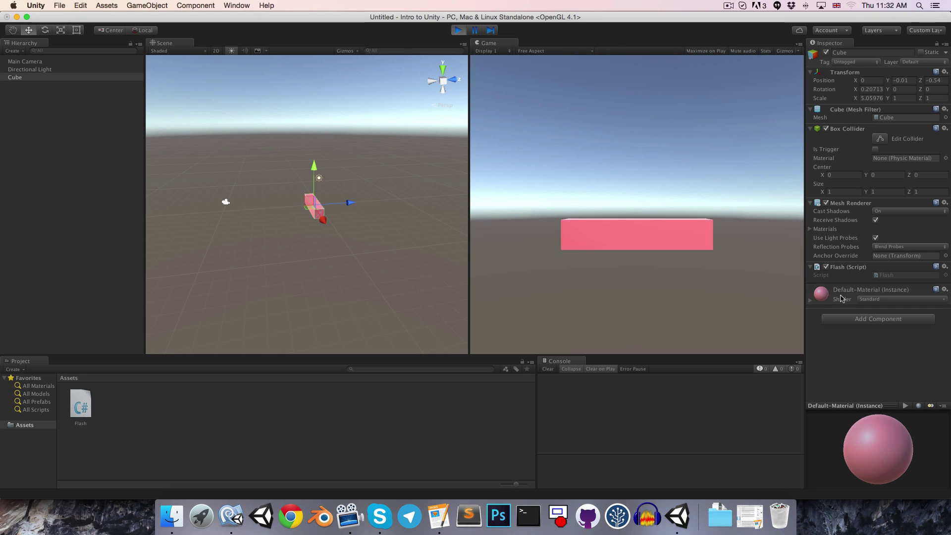
right_click(841, 297)
click(882, 290)
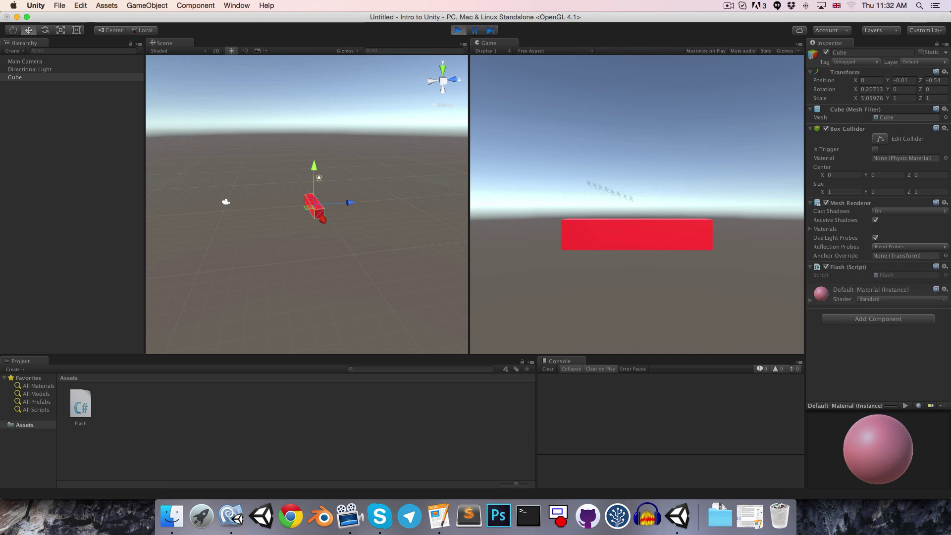
drag(350, 203, 372, 188)
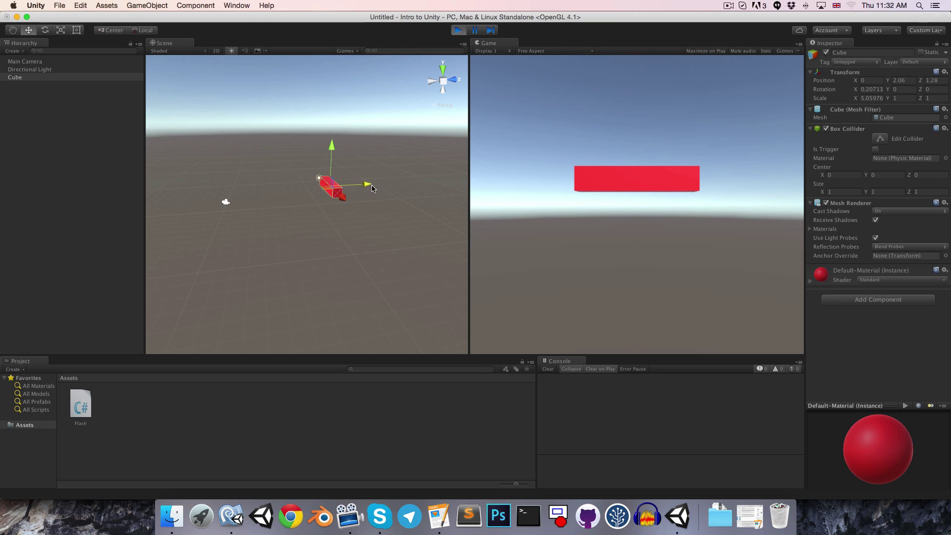
click(458, 31)
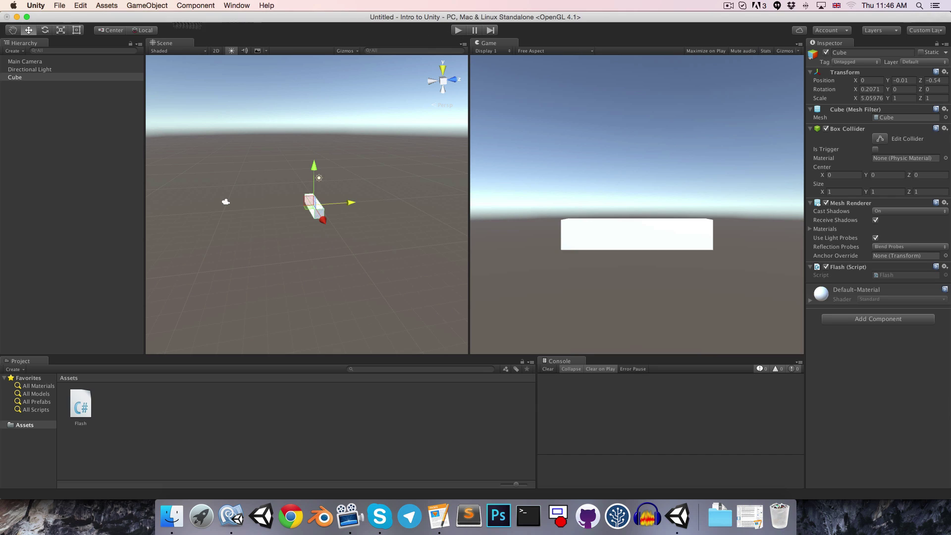
Save the current scene as 'Cube Scene'.
click(63, 6)
click(70, 42)
text(Cube S)
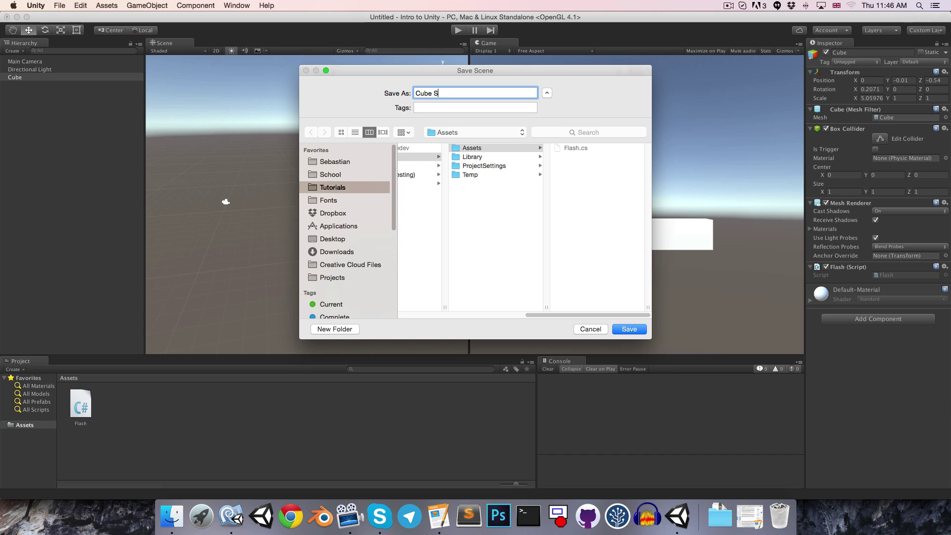
text(cene)
key(Return)
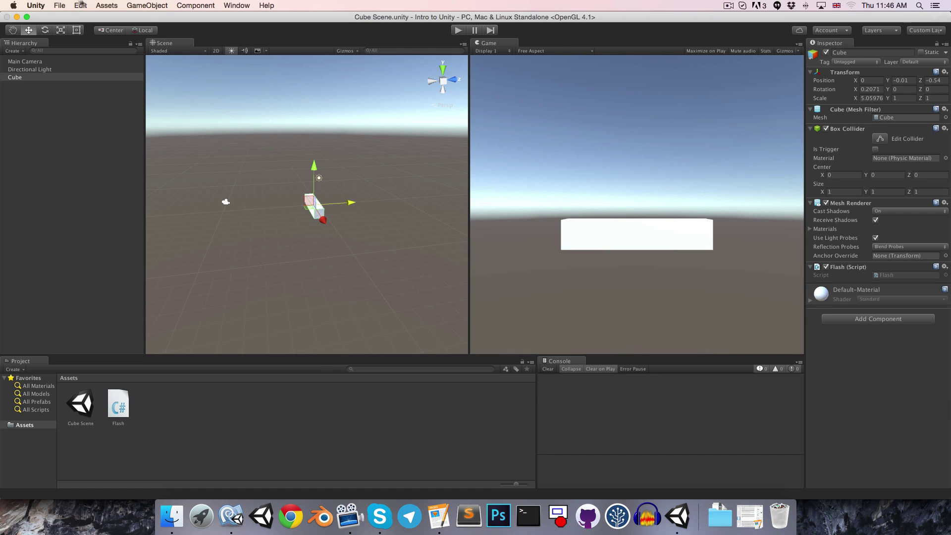
Create a new scene with a sphere and save it as 'Sphere Scene'.
click(63, 5)
click(74, 17)
click(146, 6)
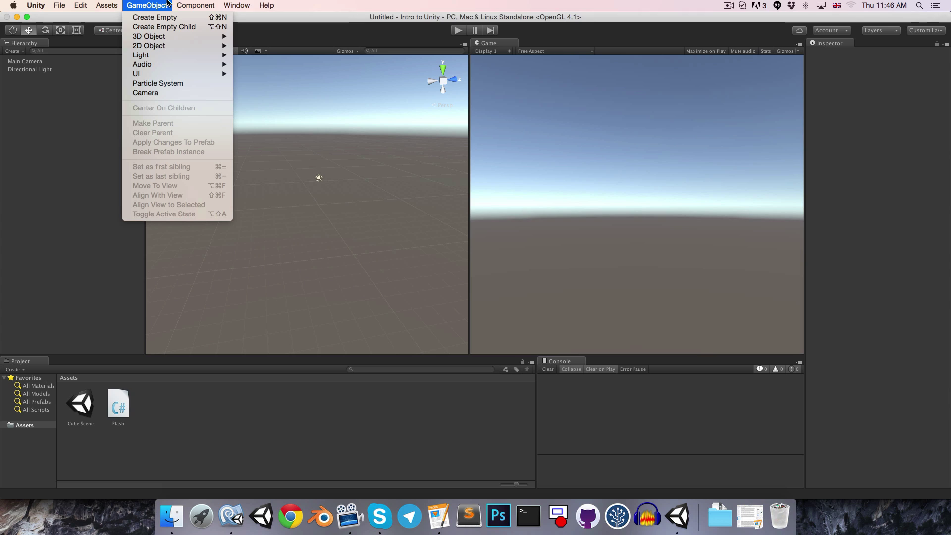
click(249, 45)
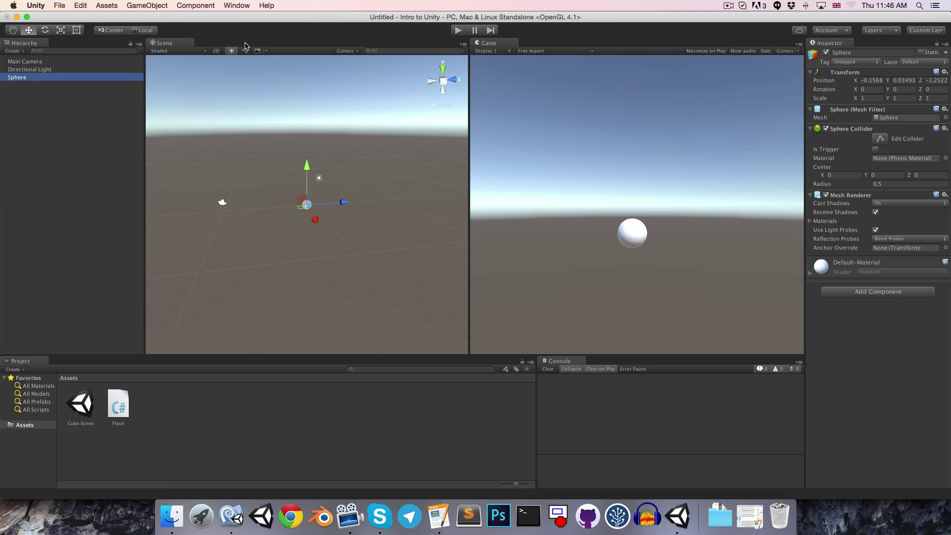
key(super+s)
text(Sphere)
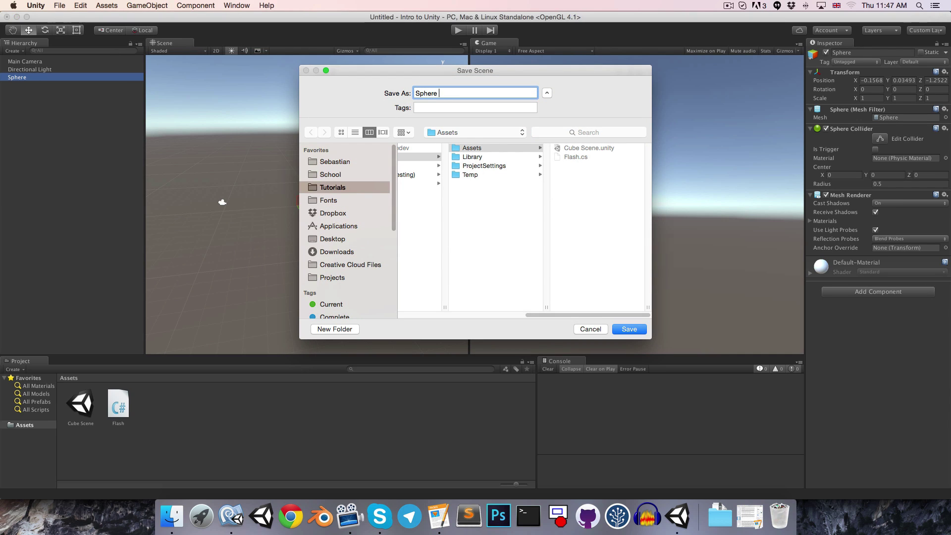
text( Scene)
key(Return)
Open Cube Scene from the Project panel, then open Sphere Scene.
double_click(81, 406)
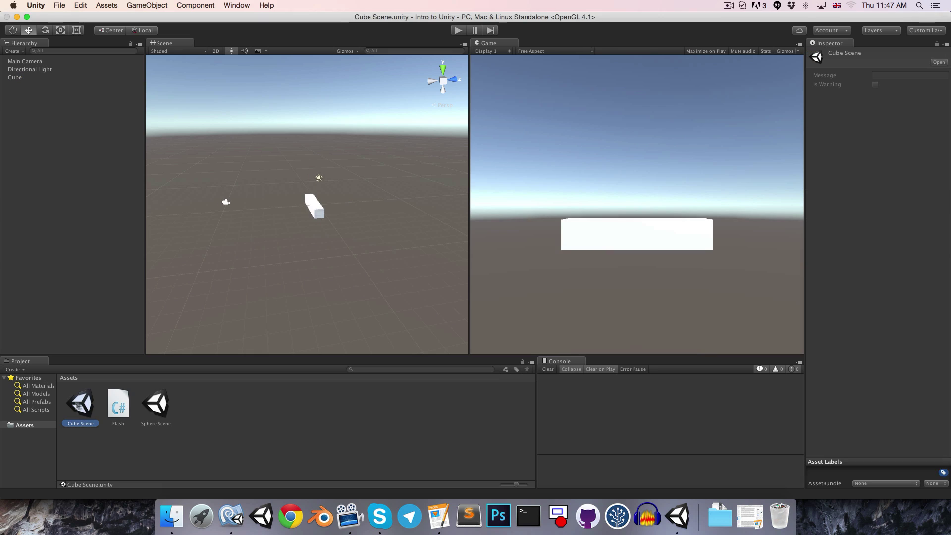
double_click(156, 405)
double_click(80, 406)
double_click(152, 403)
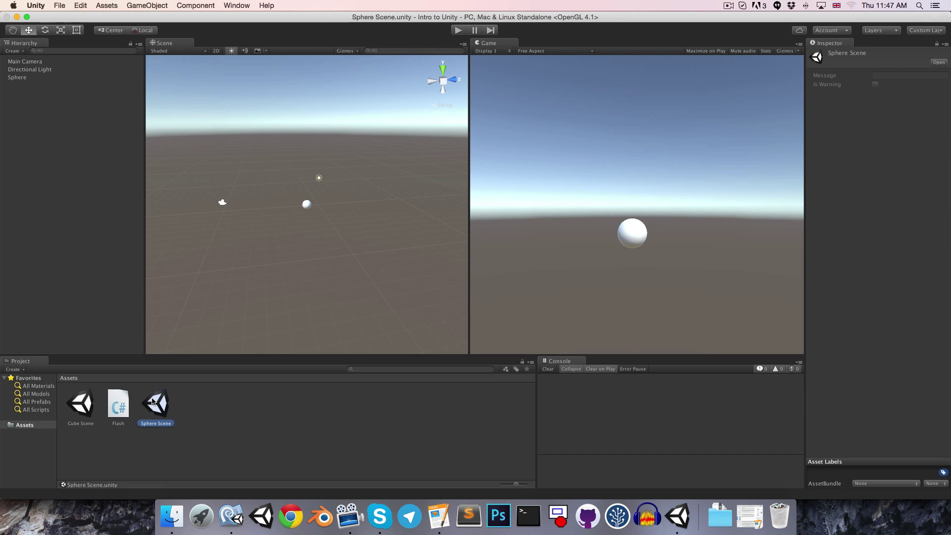